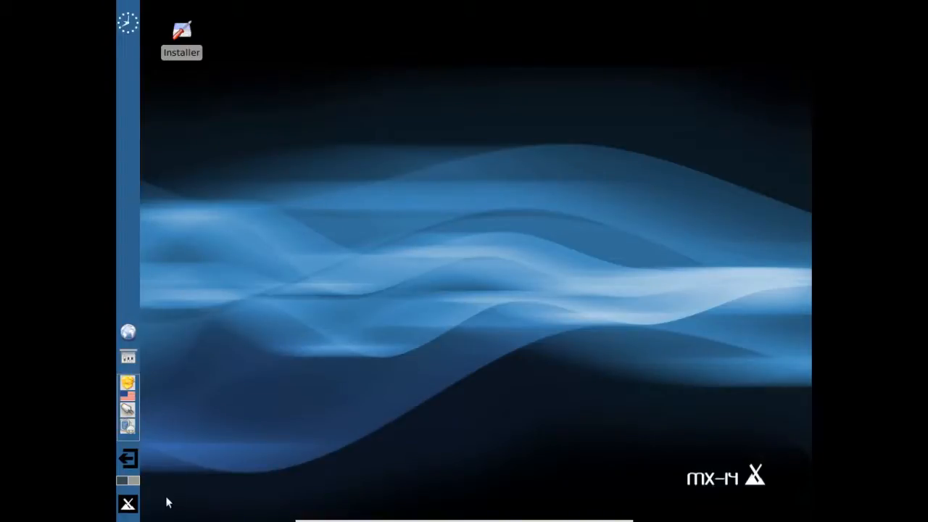
left_click(183, 58)
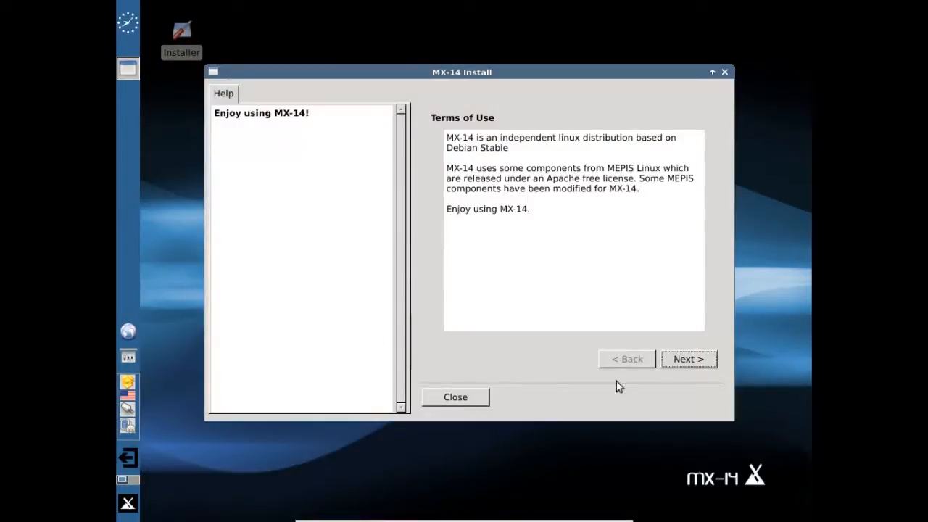
left_click(674, 363)
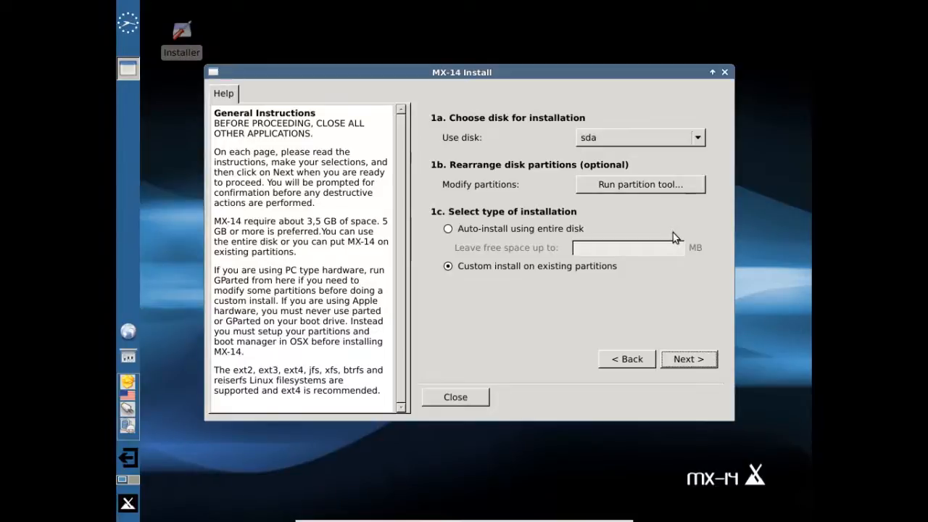
left_click(456, 396)
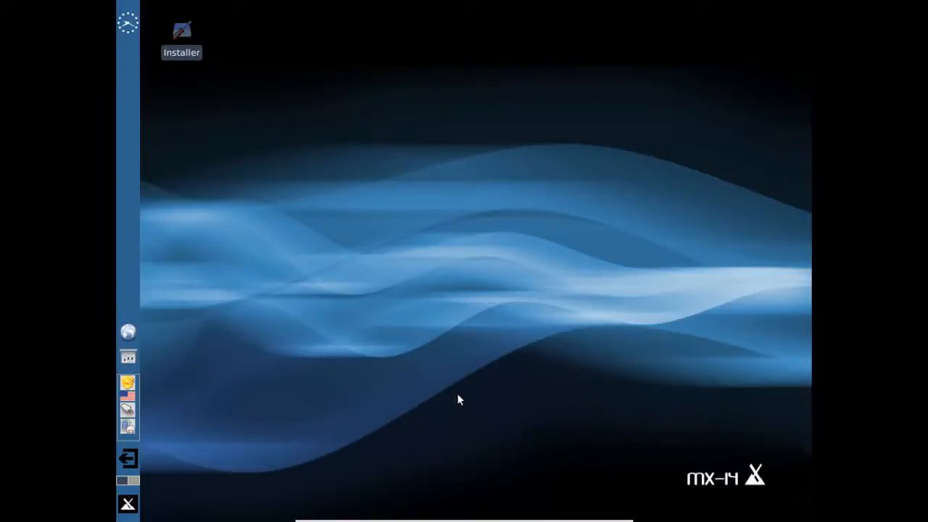
- Launch the GParted partition editor and authenticate with the root password
left_click(134, 507)
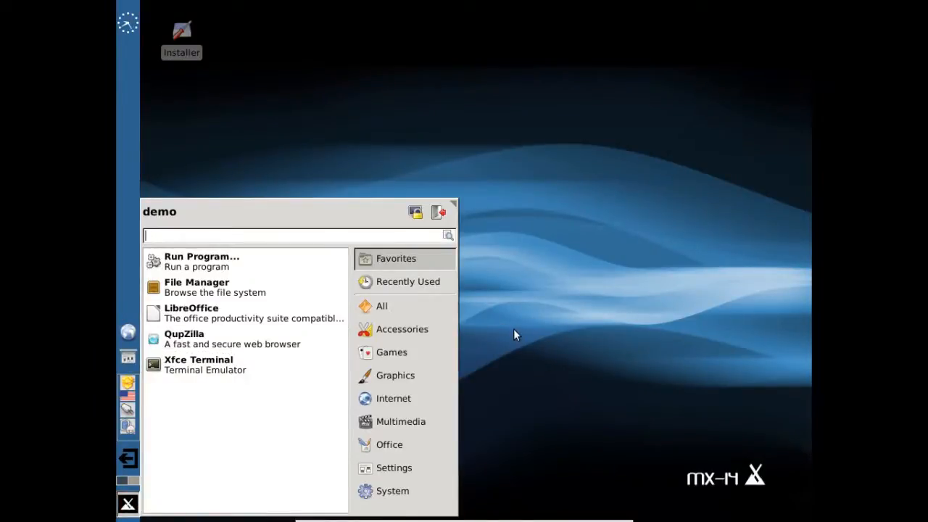
left_click(393, 398)
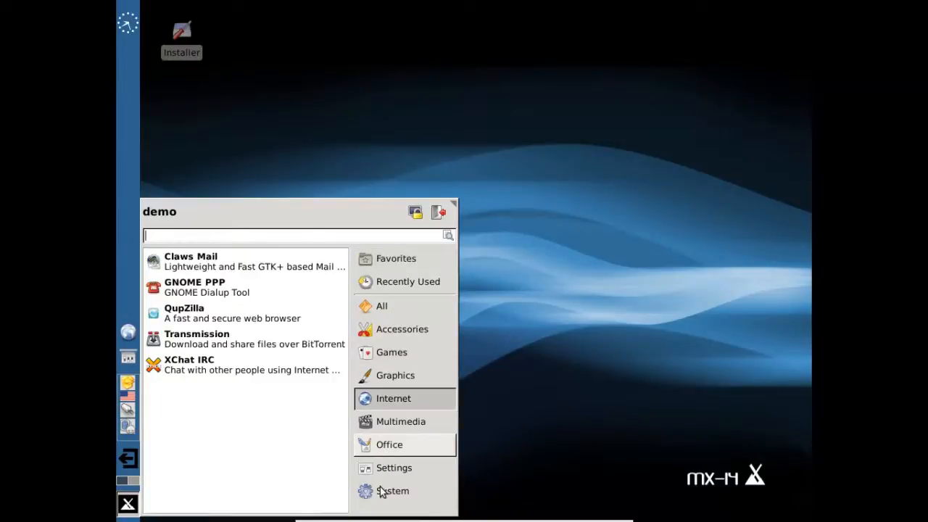
left_click(384, 491)
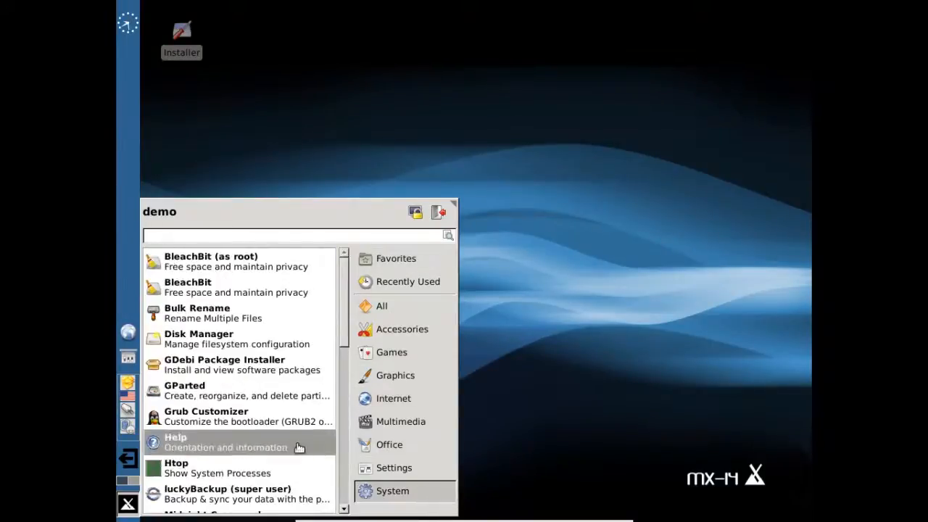
left_click(171, 391)
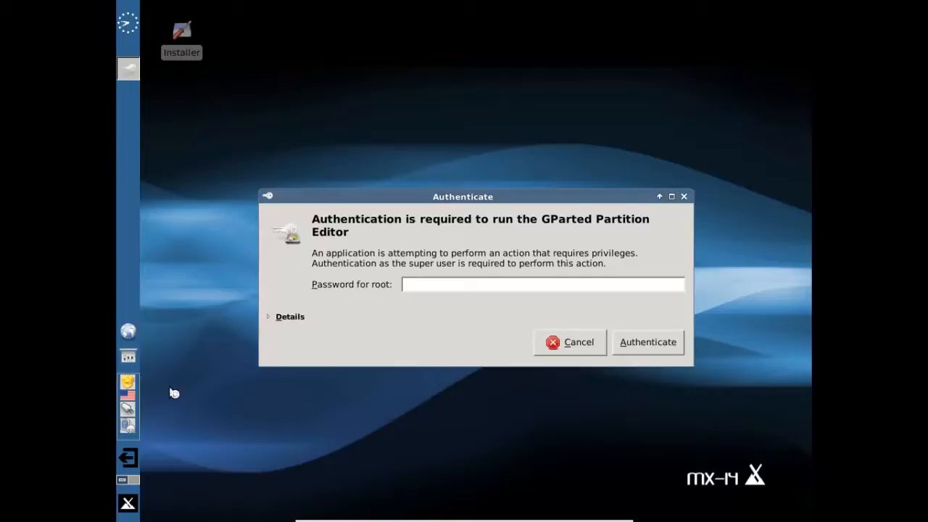
type("••••")
key("Return")
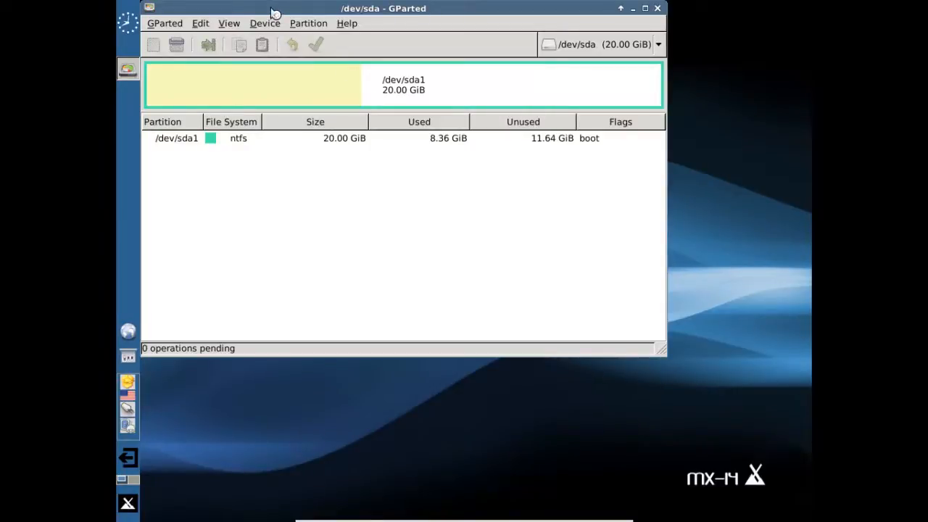
- Shrink the ntfs partition /dev/sda1 to about 10035 MiB, leaving the freed space after it
left_click_drag(271, 10, 330, 30)
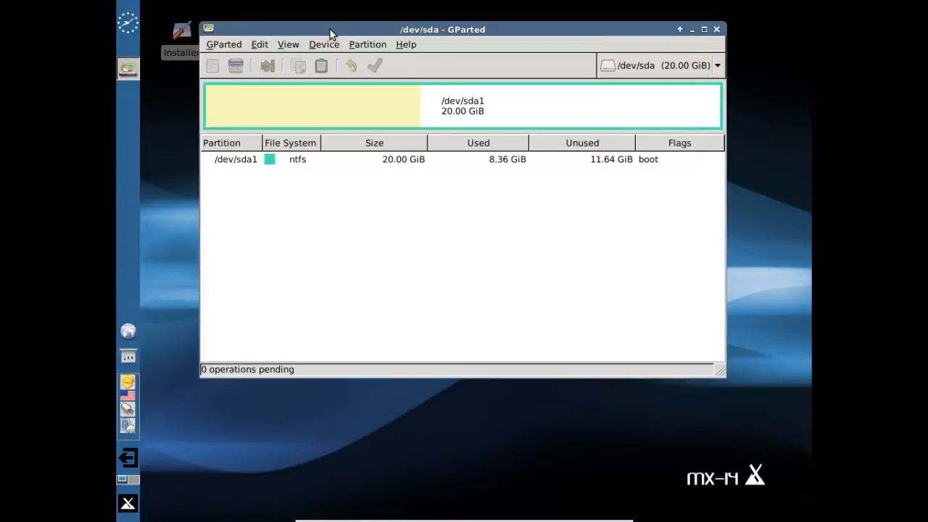
left_click(530, 114)
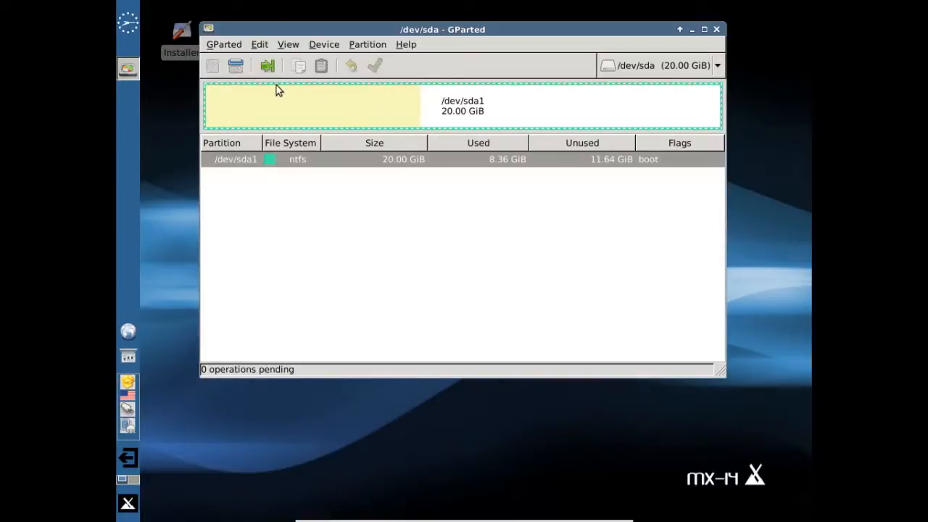
right_click(324, 122)
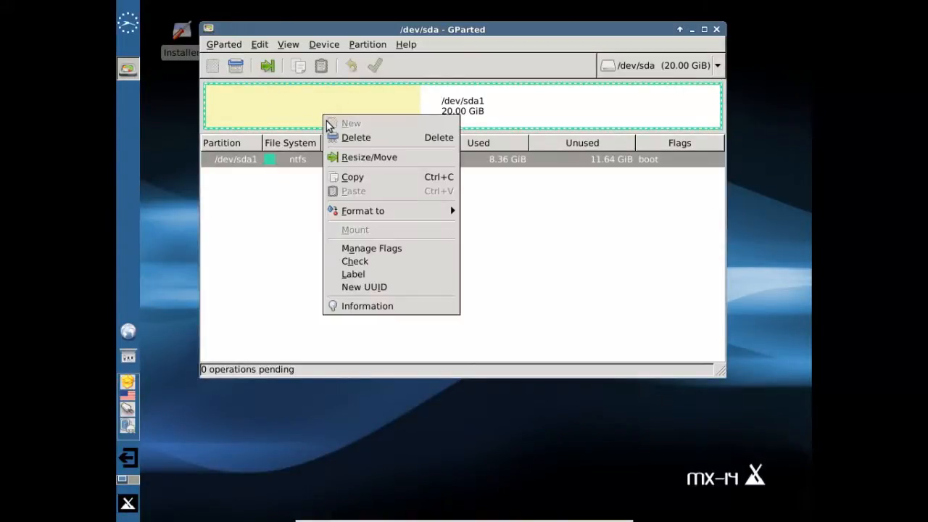
left_click(341, 158)
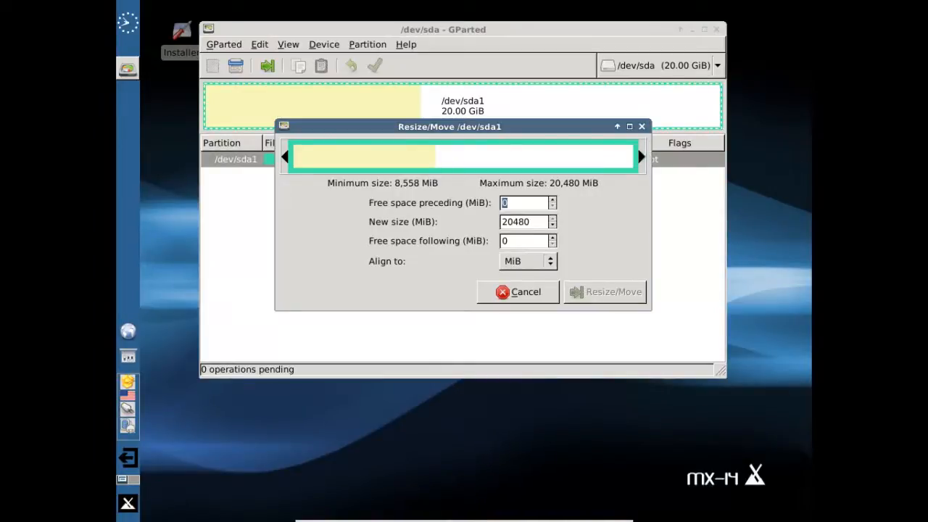
left_click_drag(642, 156, 464, 146)
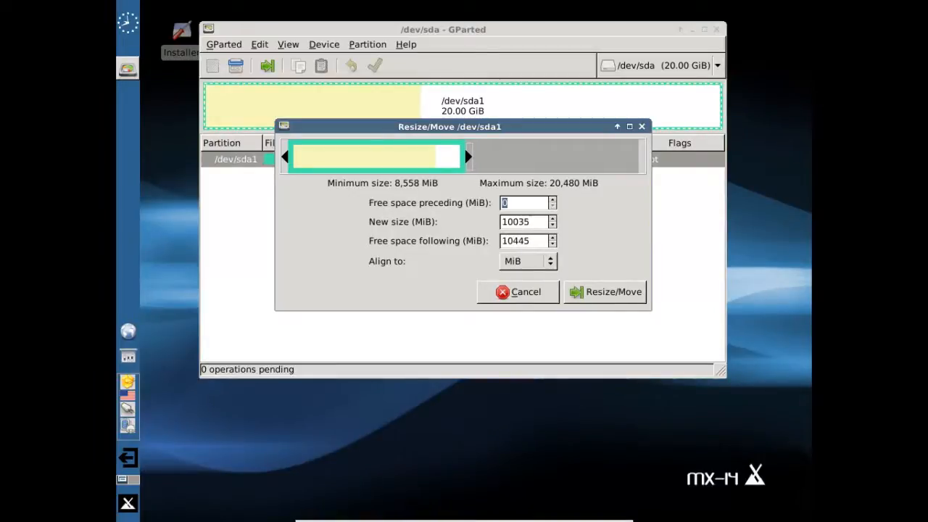
left_click(602, 292)
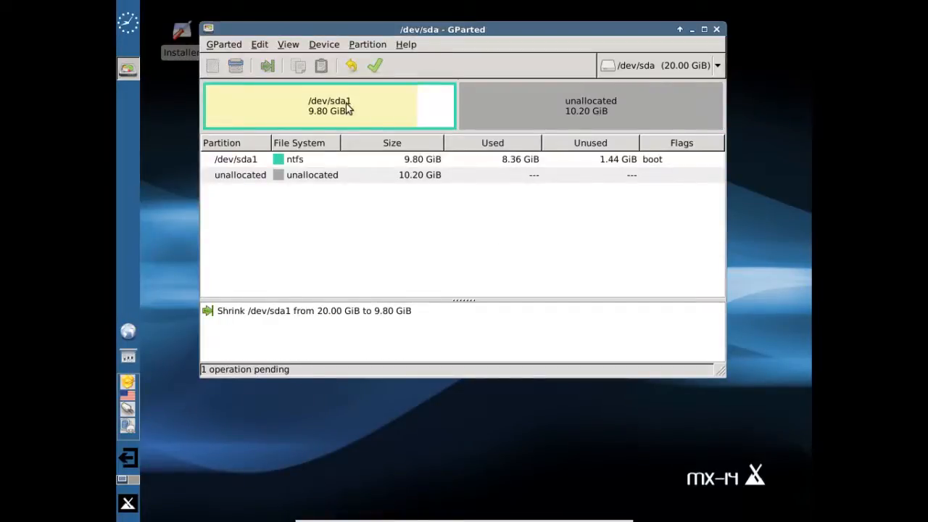
- Create an extended partition that fills the whole 10444 MiB of unallocated space after /dev/sda1
left_click(511, 95)
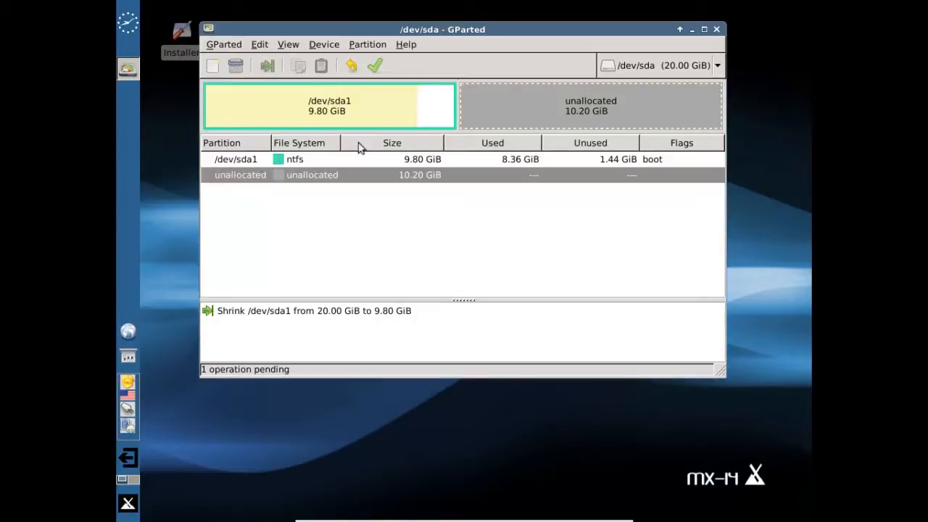
right_click(485, 120)
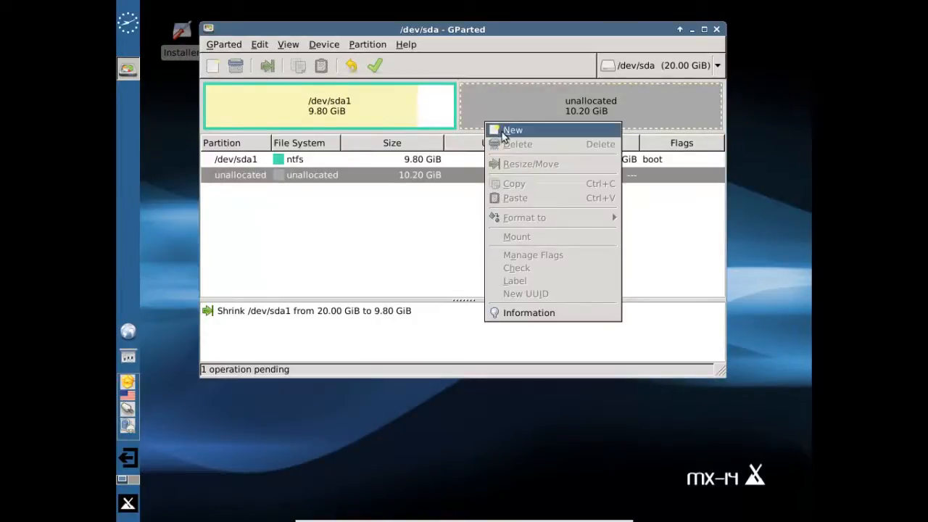
left_click(512, 131)
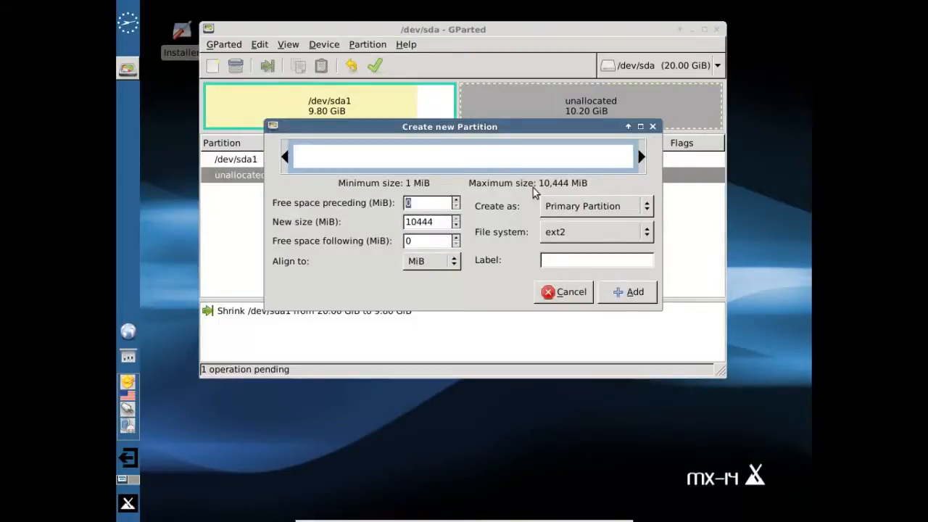
left_click(565, 207)
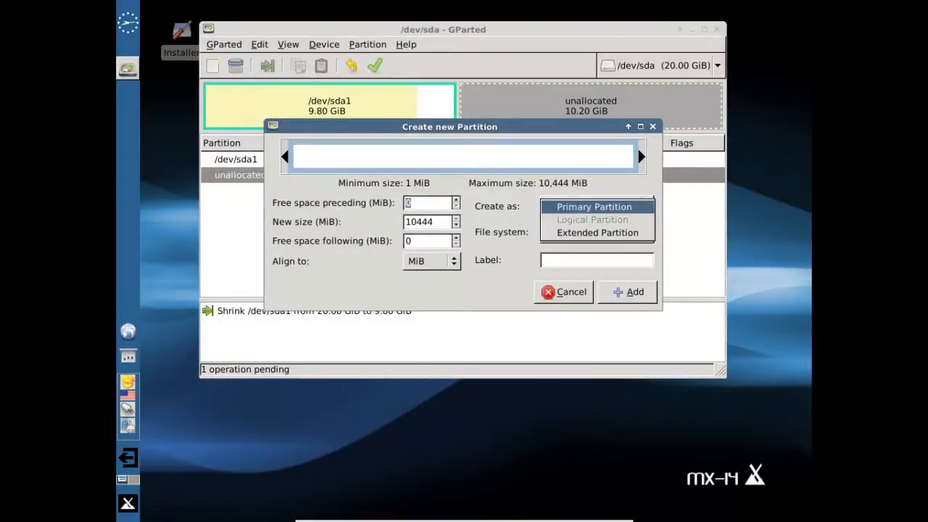
left_click(576, 233)
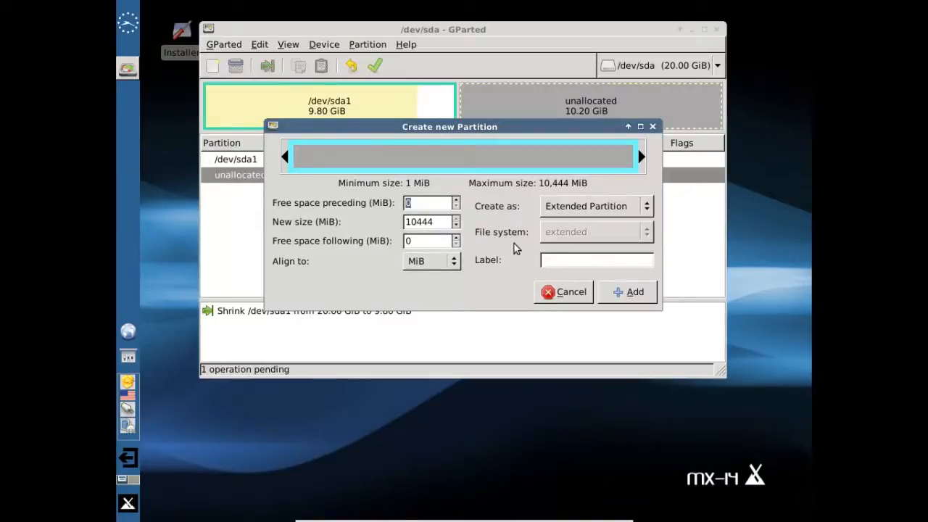
left_click(625, 291)
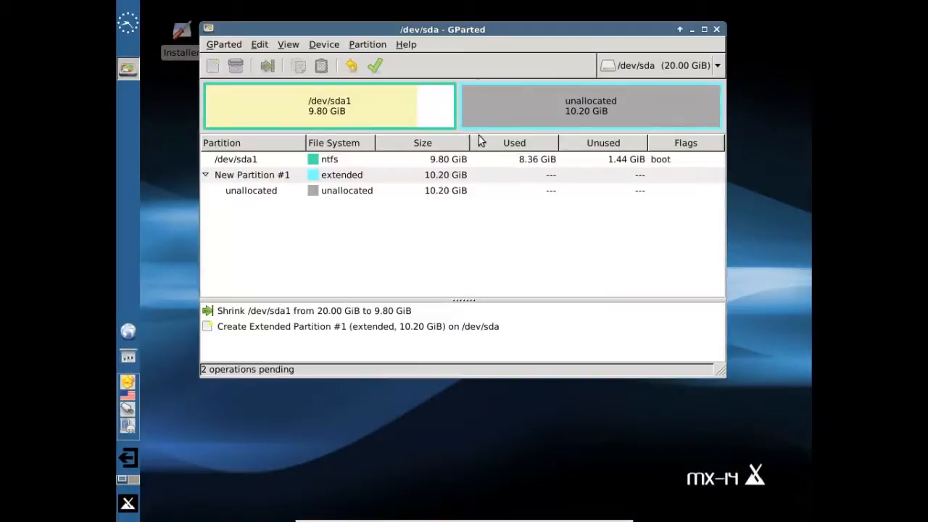
- Add an ext2 logical partition of about 6162 MiB at the start of the extended partition's unallocated space
left_click(258, 192)
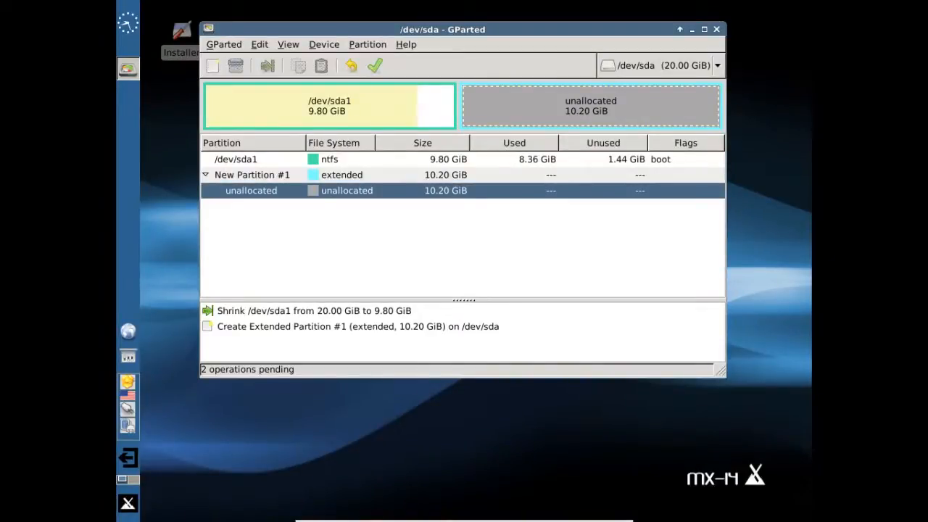
right_click(507, 104)
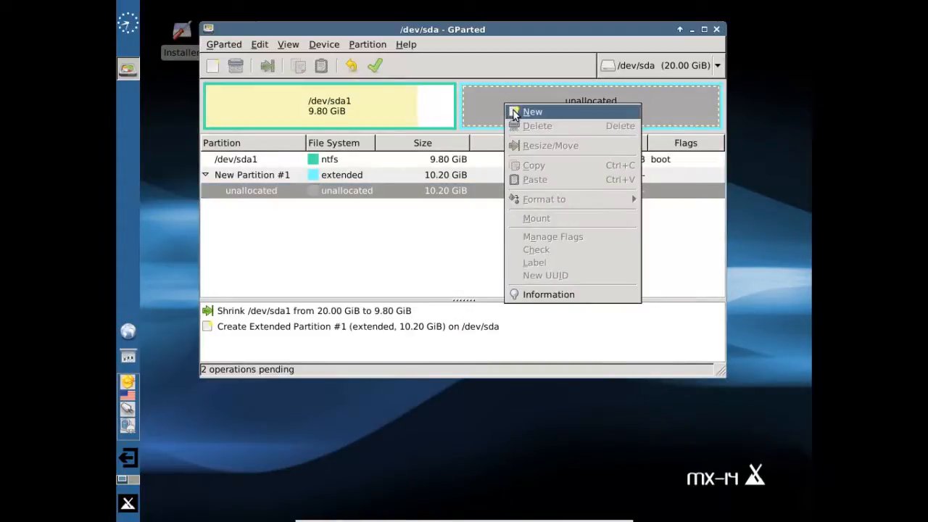
left_click(514, 113)
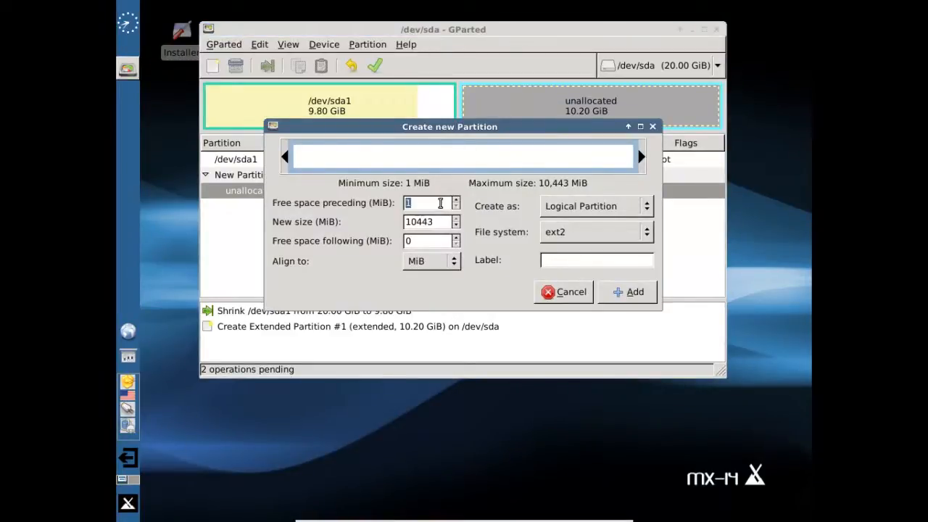
left_click_drag(441, 221, 384, 223)
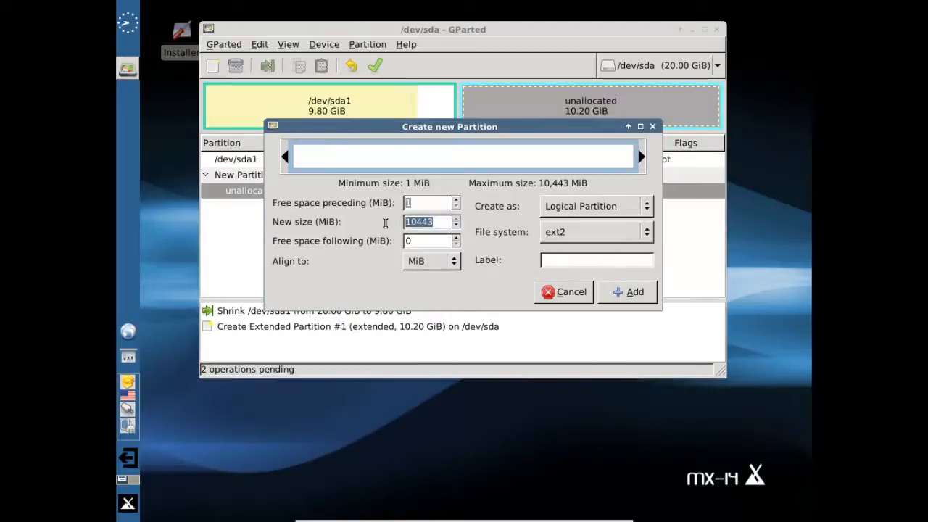
type("6096")
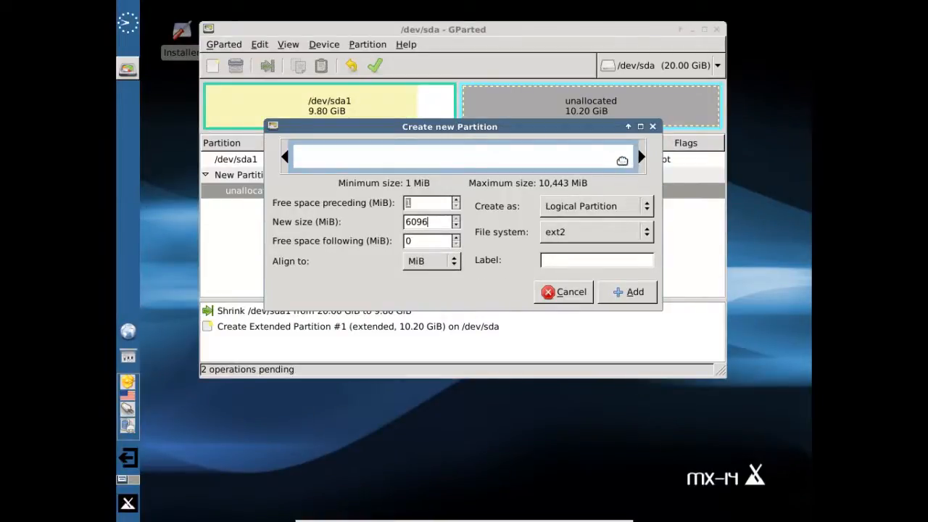
left_click_drag(640, 157, 498, 146)
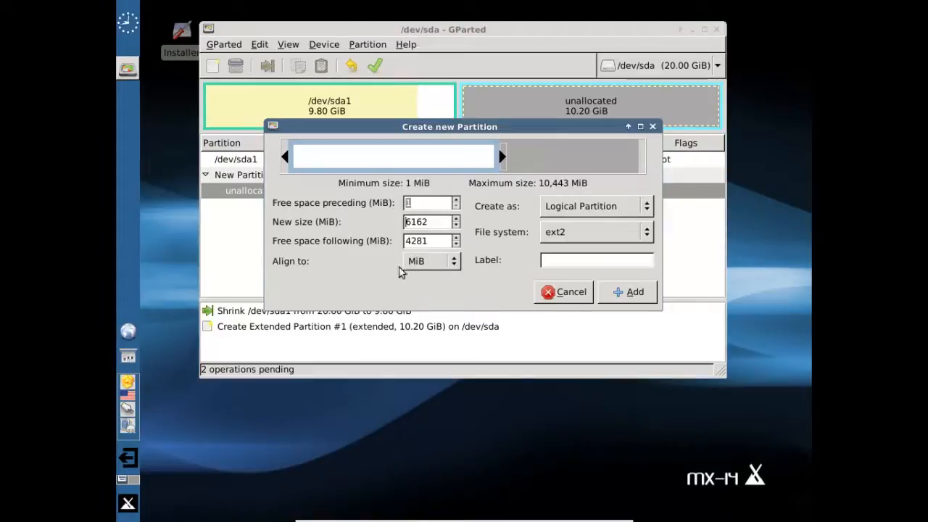
left_click(630, 292)
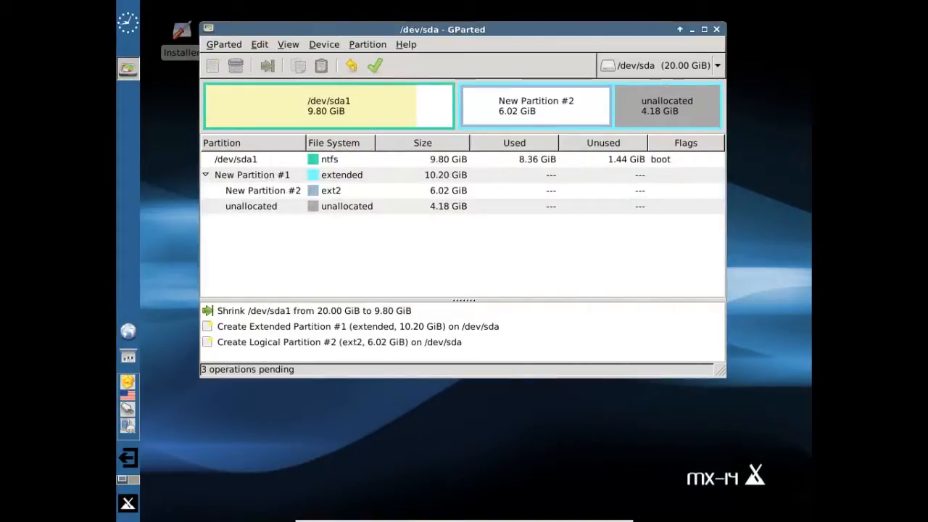
- Create a linux-swap logical partition in the remaining 4280 MiB of unallocated space
left_click(649, 107)
right_click(648, 103)
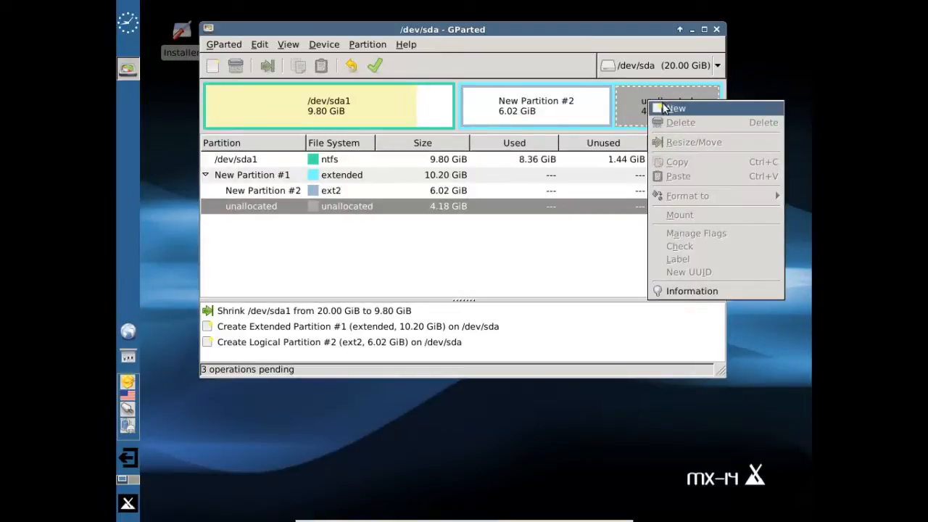
left_click(665, 108)
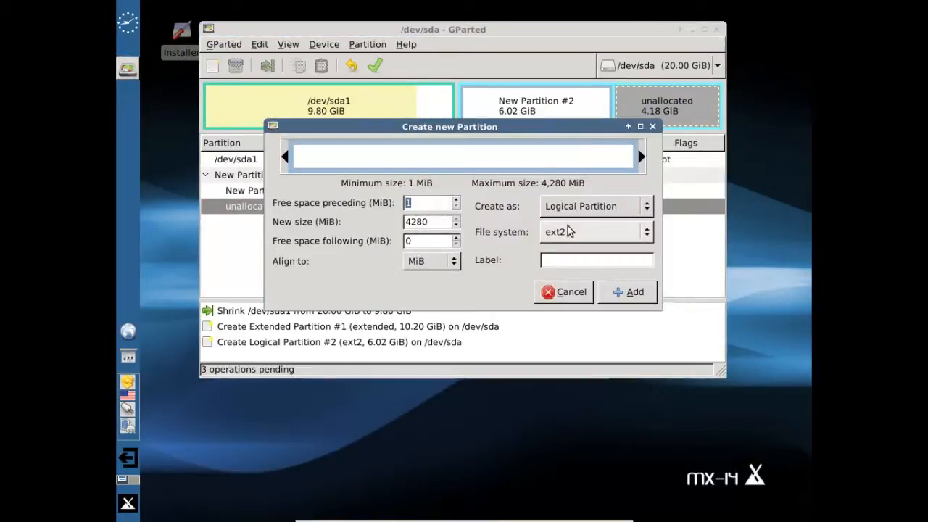
left_click(596, 232)
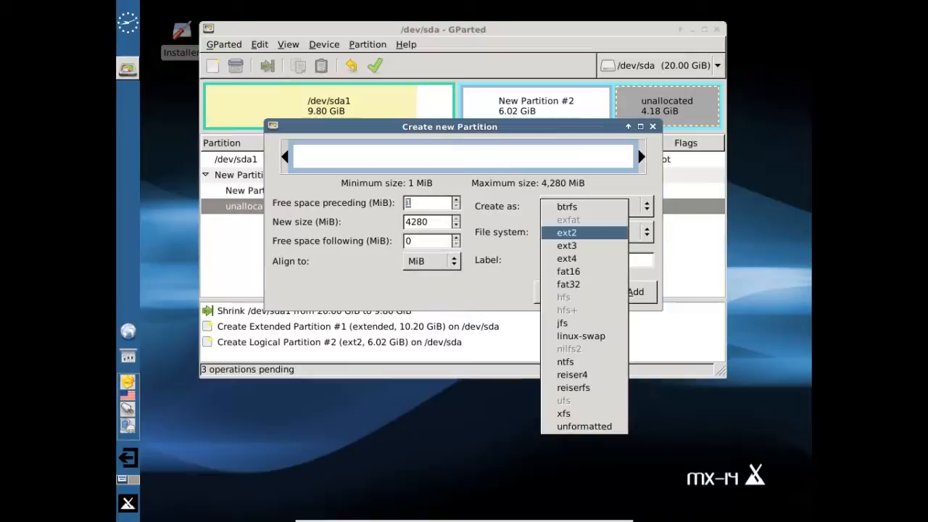
left_click(596, 337)
left_click(620, 293)
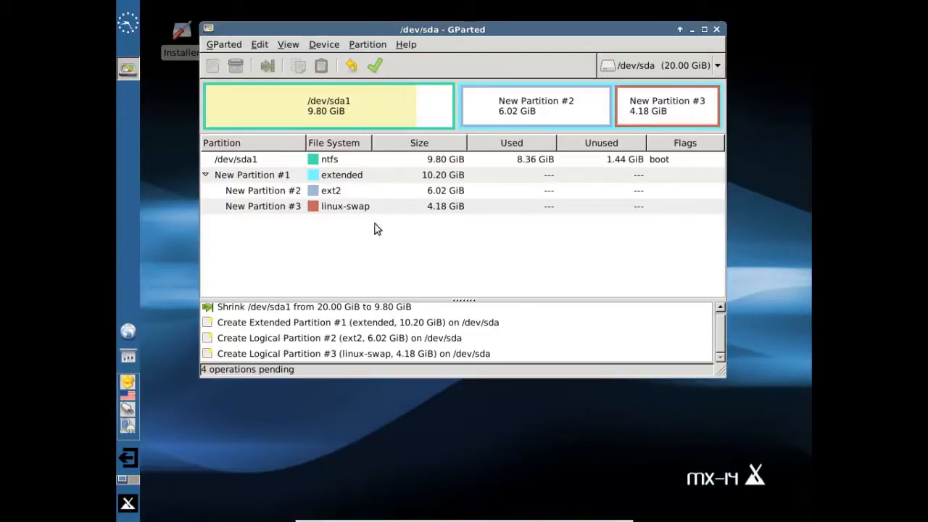
- Apply all pending partition operations to the disk and cancel the authentication request to mount the device
left_click(375, 66)
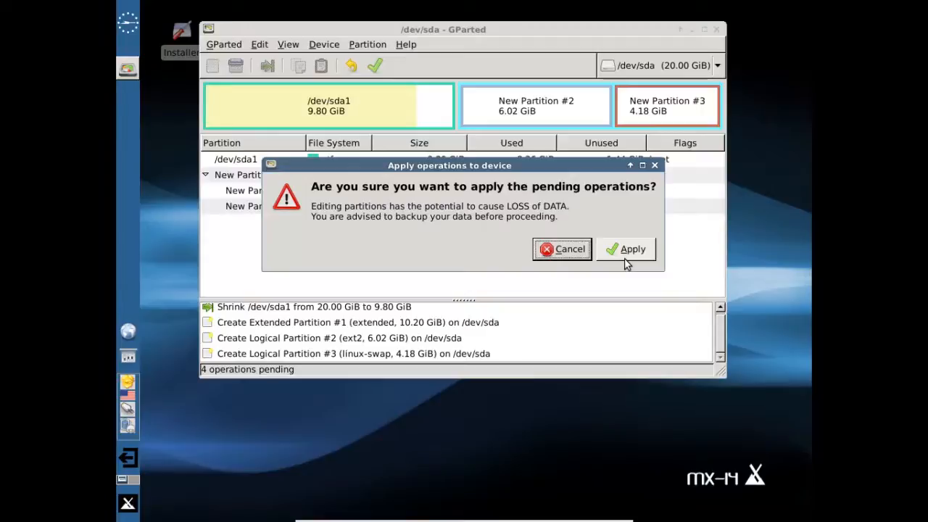
left_click(618, 253)
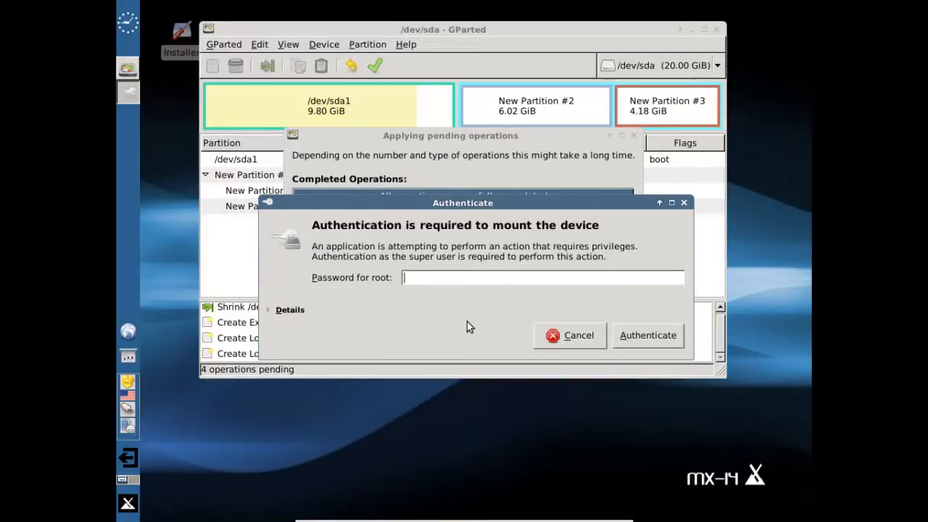
left_click(547, 343)
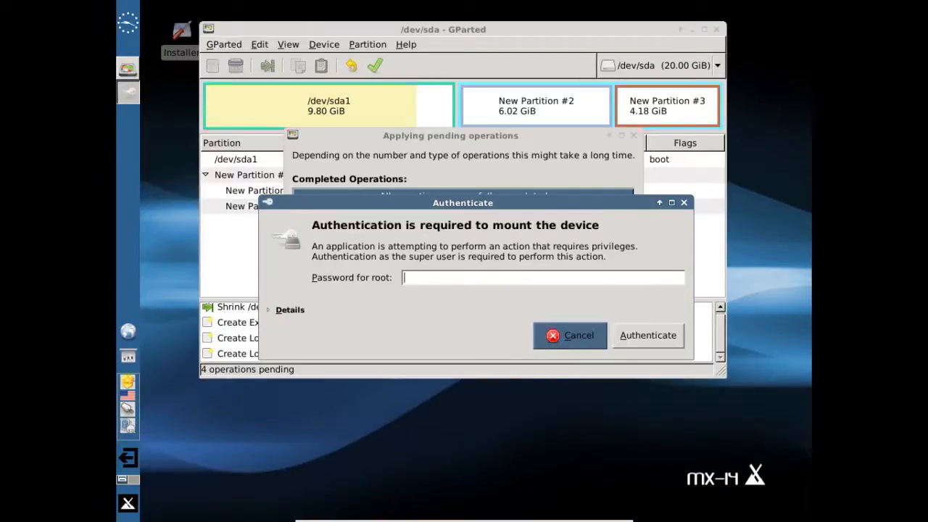
left_click(545, 335)
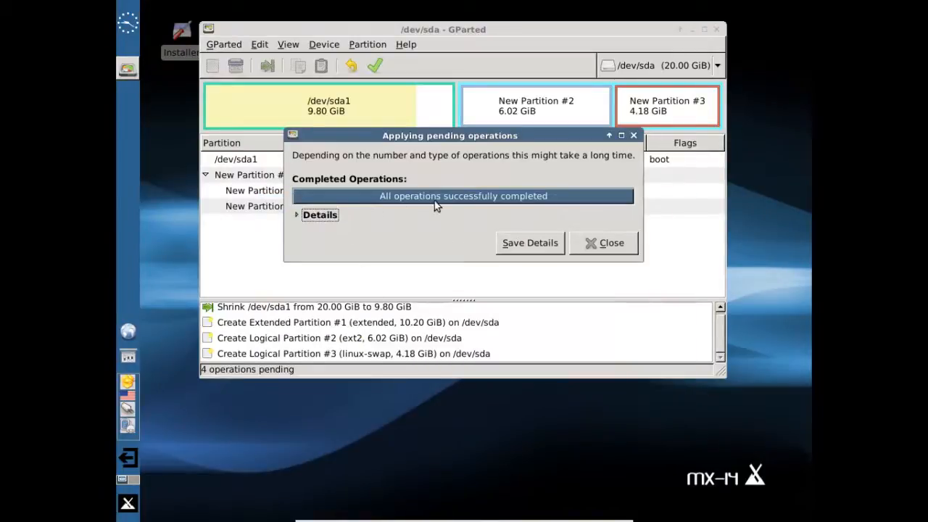
- Close GParted and start the MX-14 installer, accepting the terms and a custom install on existing partitions of disk sda
left_click(586, 242)
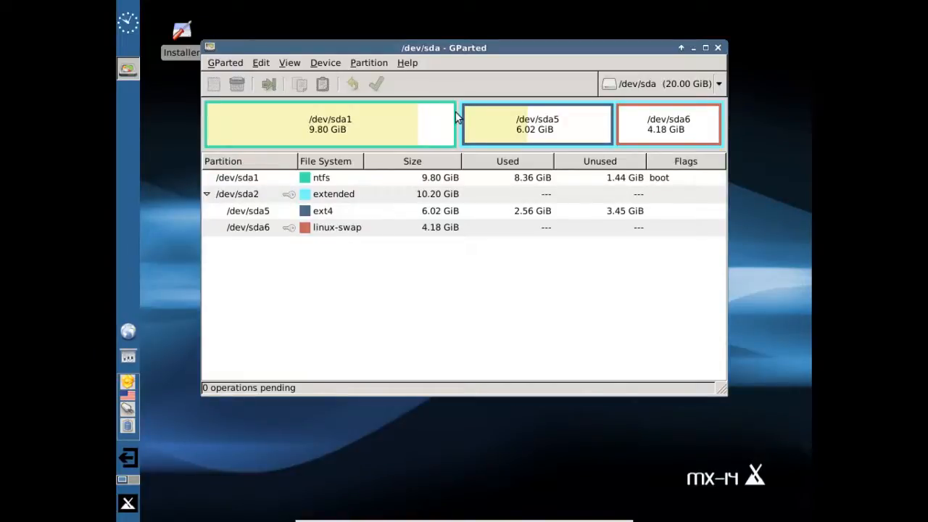
left_click(717, 48)
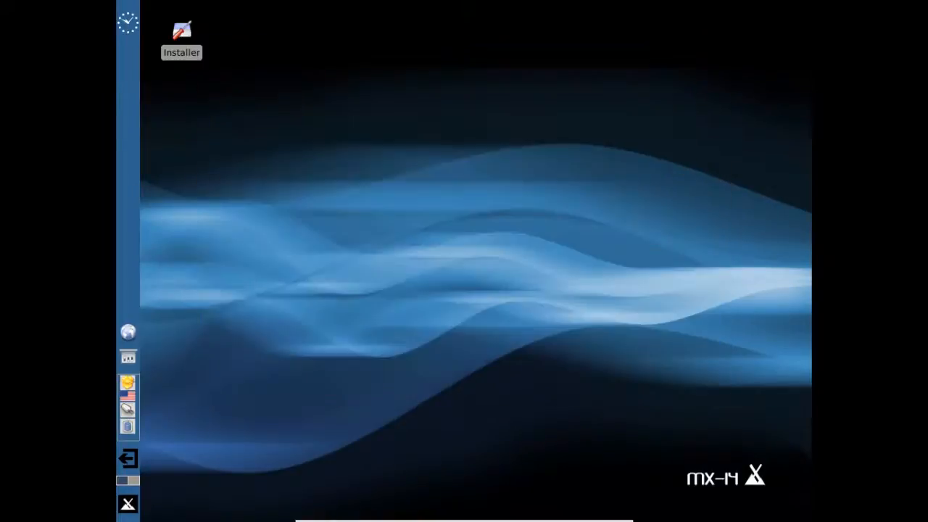
double_click(182, 56)
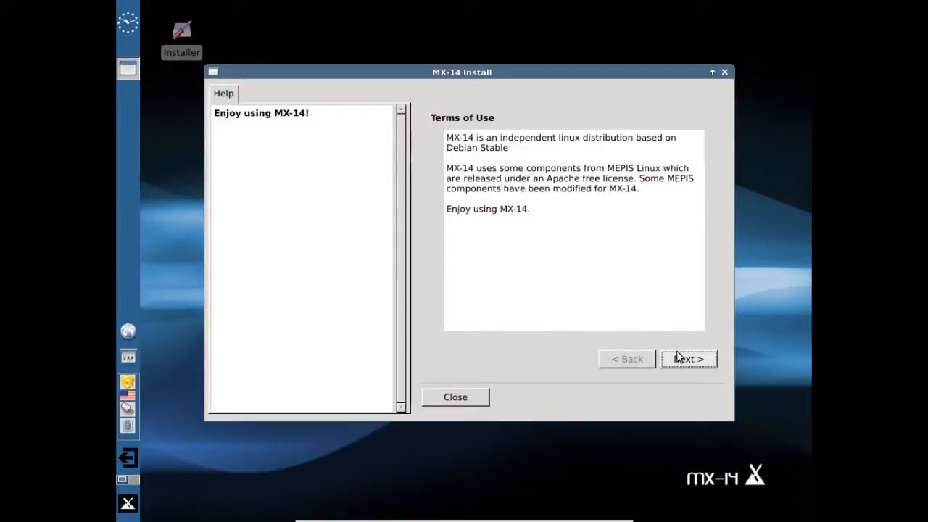
left_click(678, 357)
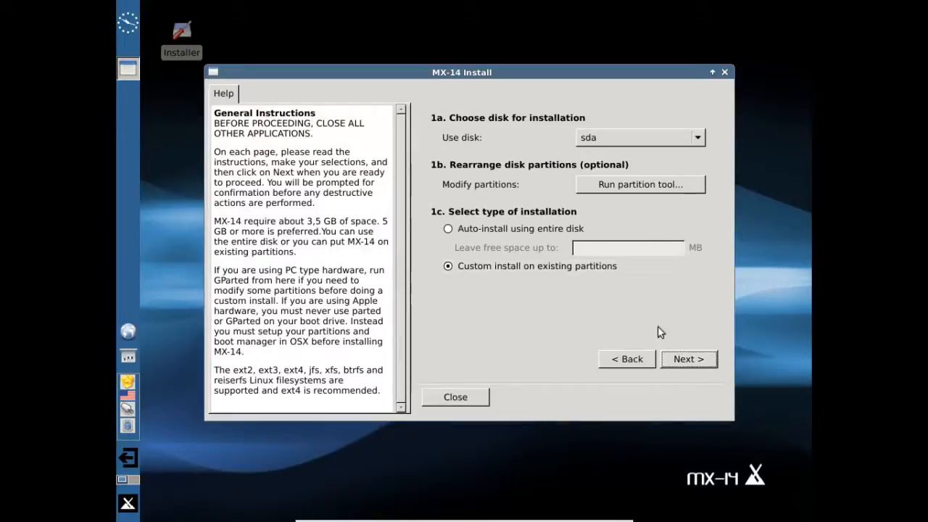
left_click(684, 366)
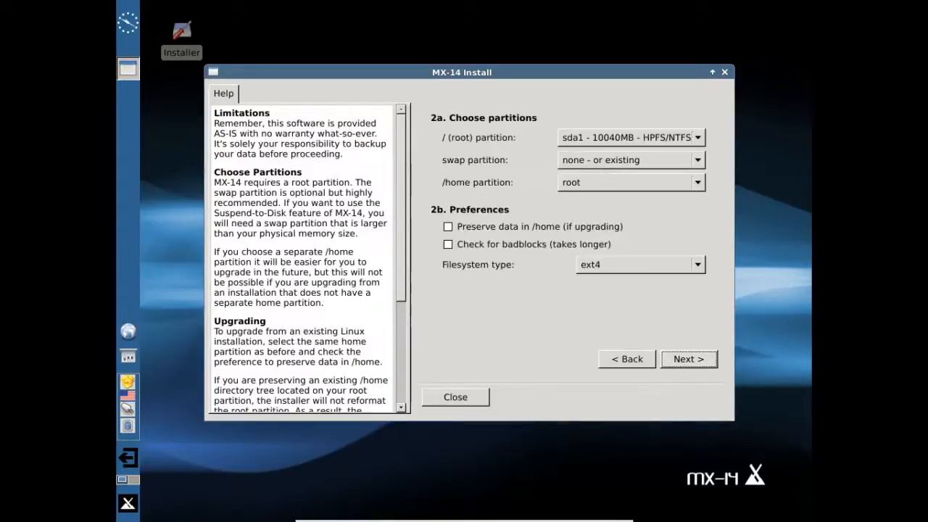
- Assign sda5 (6165MB, Linux) as the root partition and sda6 (4275MB) as the swap partition
left_click(643, 139)
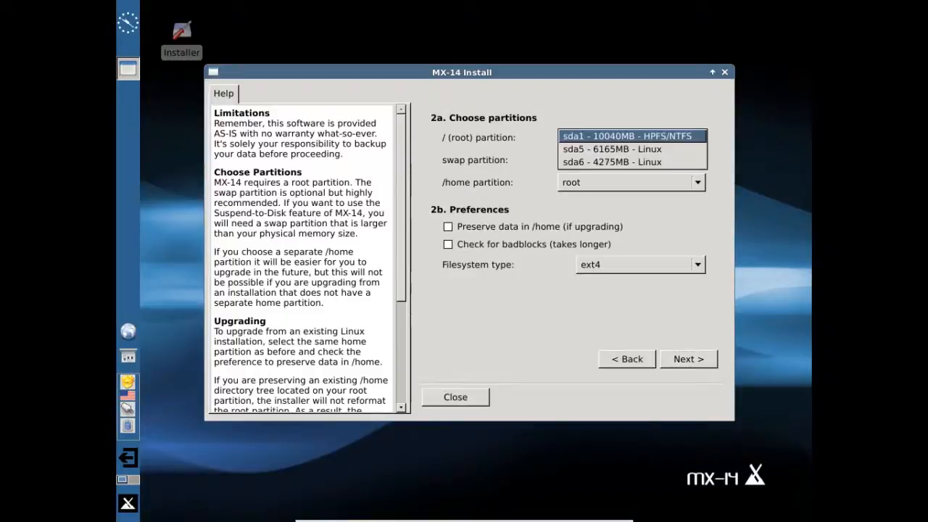
left_click(626, 148)
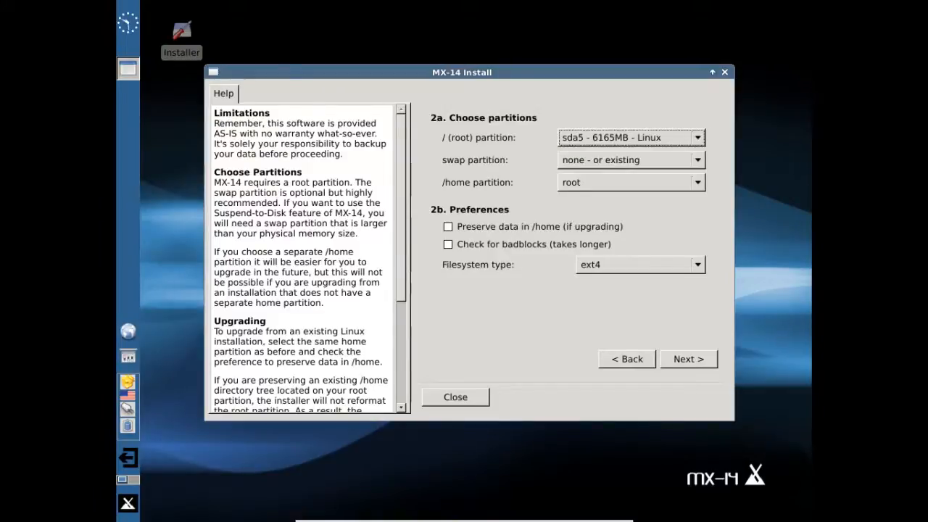
left_click(586, 165)
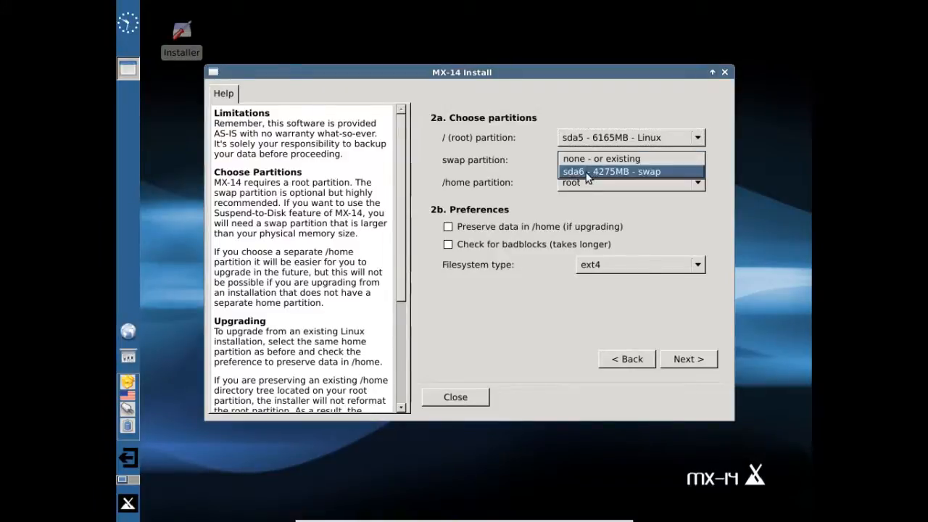
left_click(586, 173)
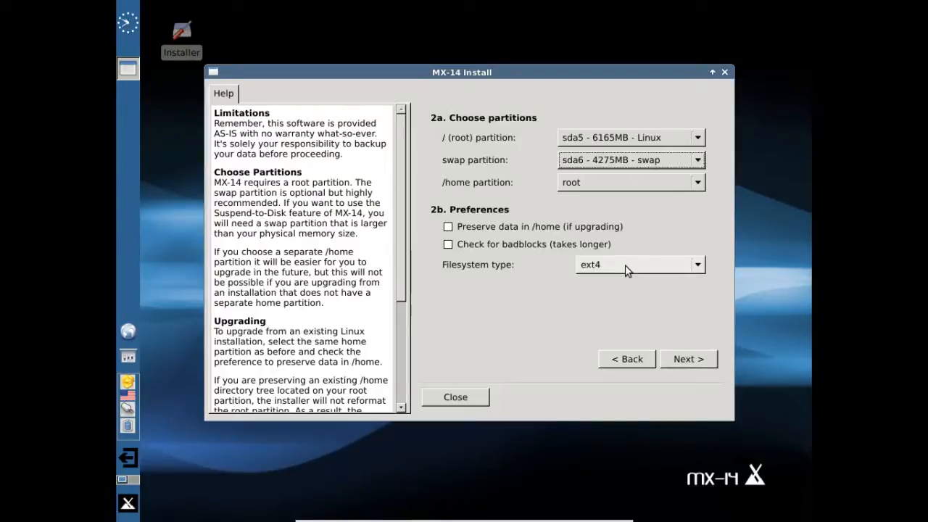
- Start the installation with the ext4 filesystem and agree to format /dev/sda5 and /dev/sda6
left_click(683, 358)
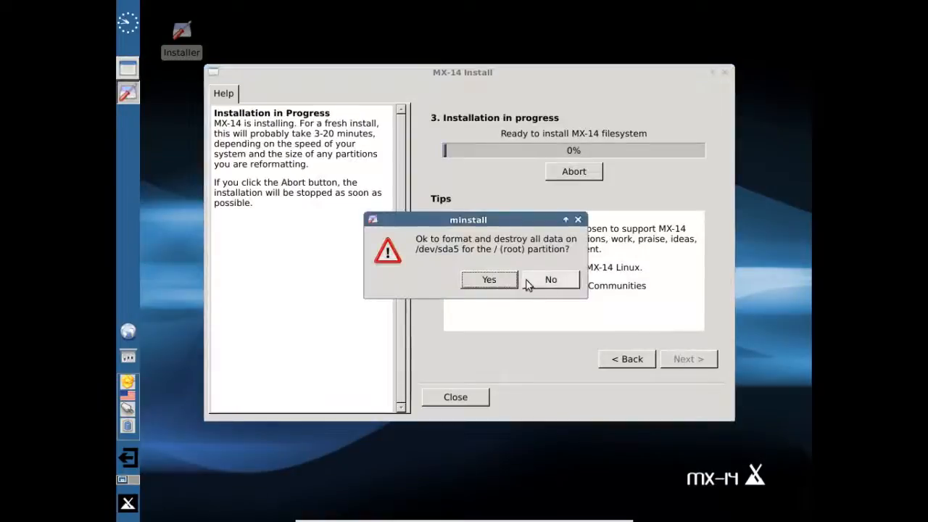
left_click(489, 280)
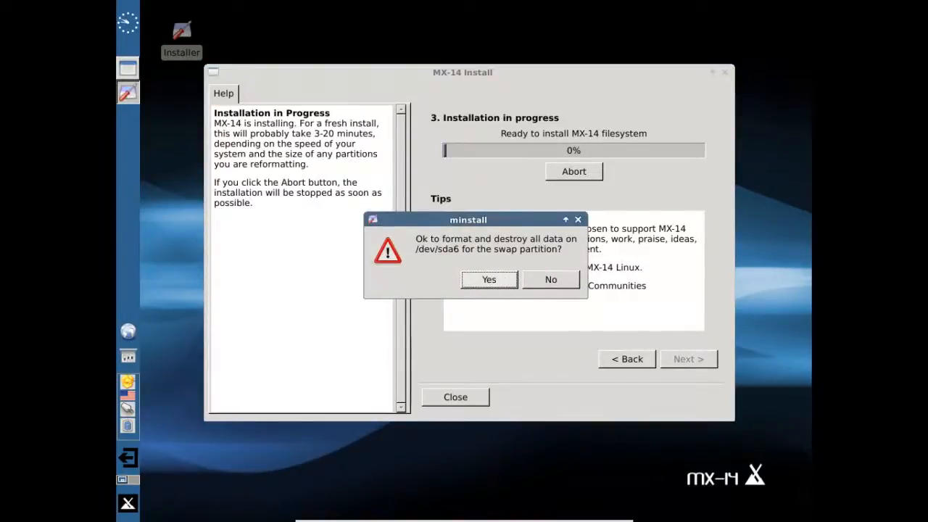
left_click(489, 280)
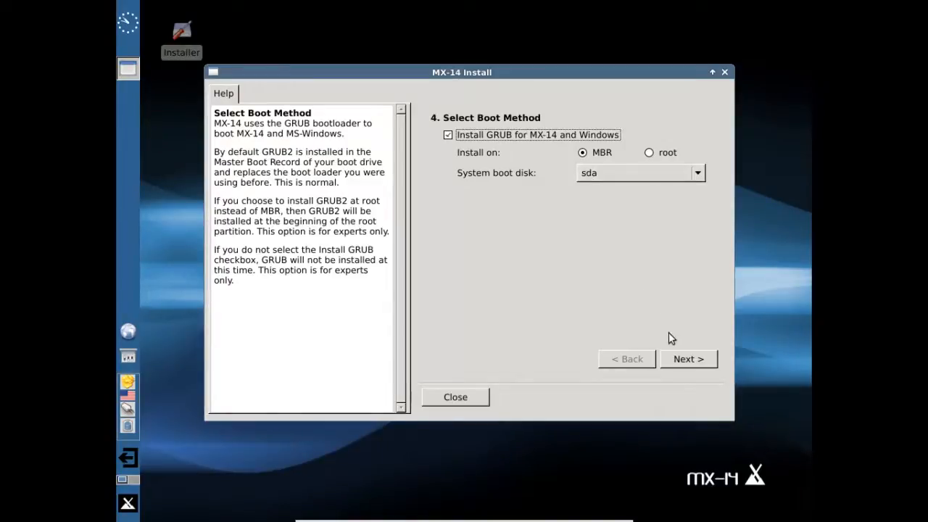
- Install the GRUB bootloader on the MBR of sda and accept the default services, network names and localization settings
left_click(676, 358)
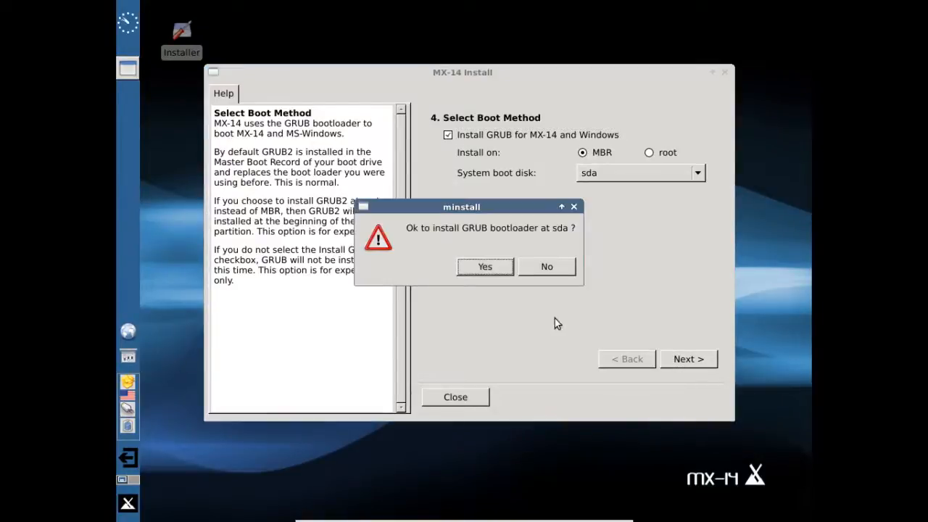
left_click(485, 267)
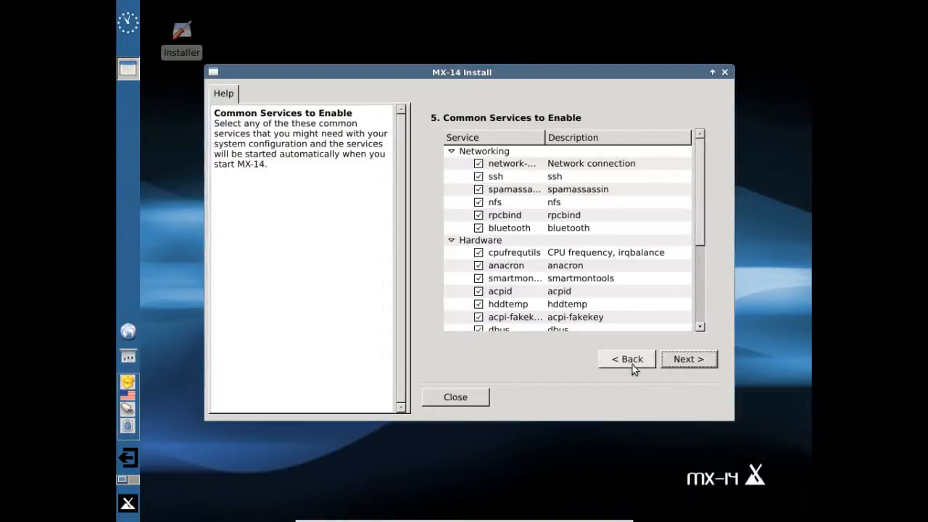
left_click(684, 362)
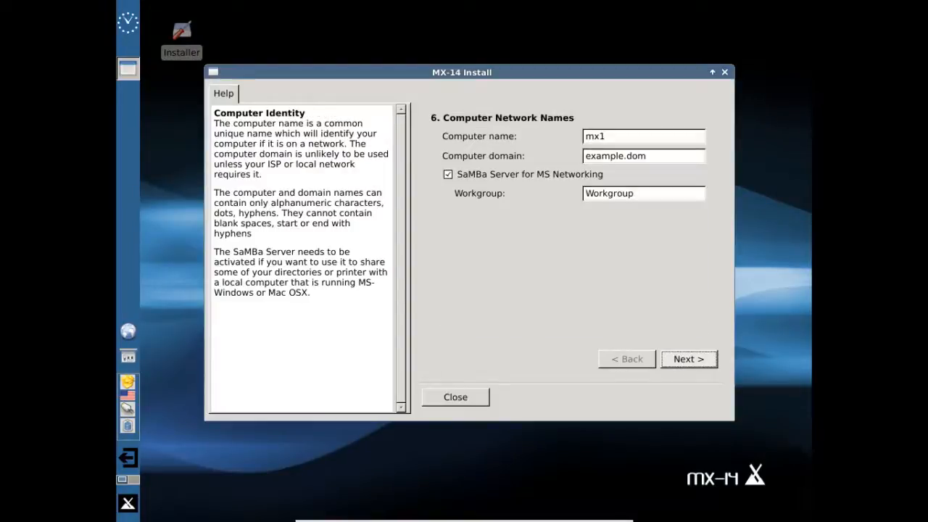
left_click(688, 363)
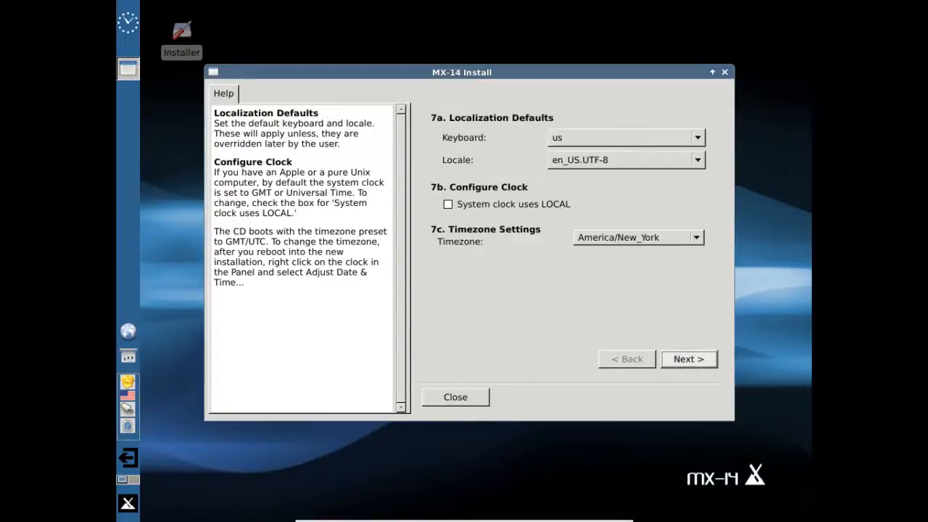
left_click(689, 359)
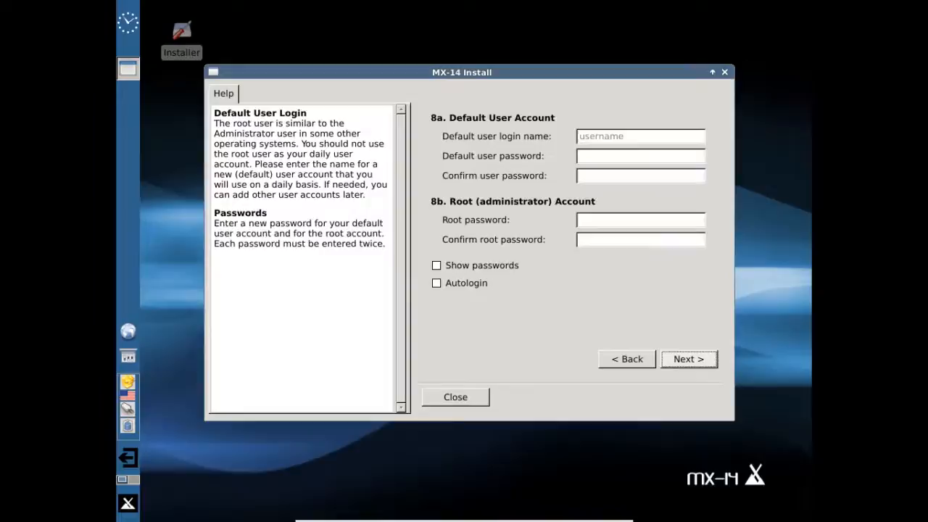
- Set up the default user account with login name dolphin and enter and confirm its user password
left_click(599, 136)
type("dolphin")
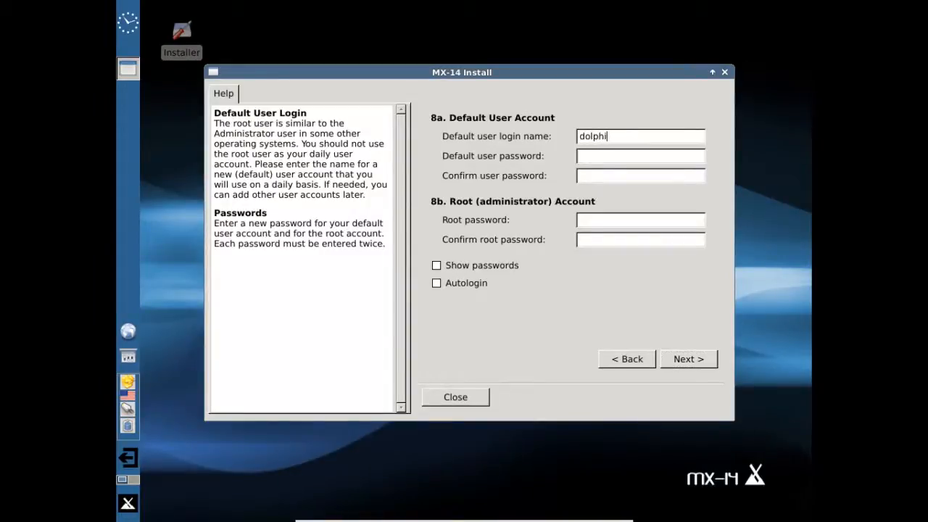
key("Tab")
type("****")
key("Tab")
type("****")
- Enter and confirm the root password, enable Autologin and submit the account settings
key("Tab")
type("******")
key("Tab")
type("******")
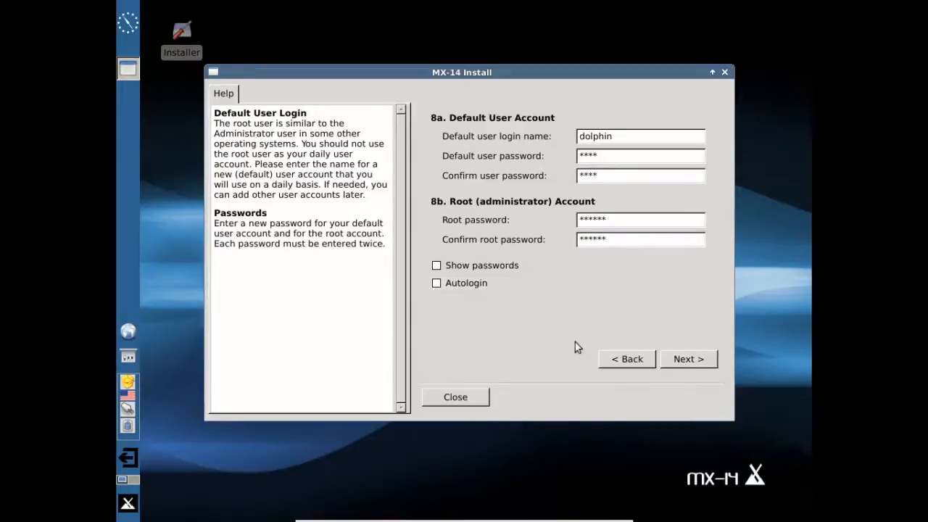
left_click(466, 285)
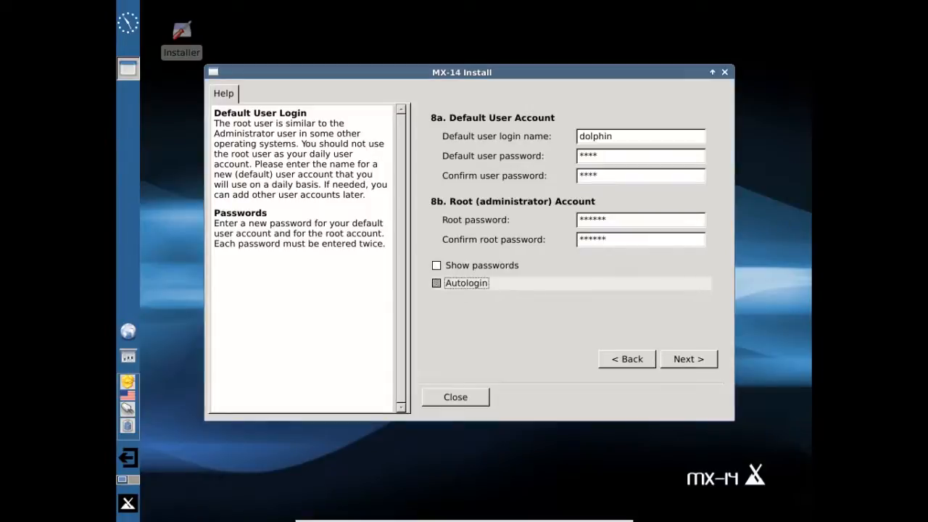
left_click(688, 358)
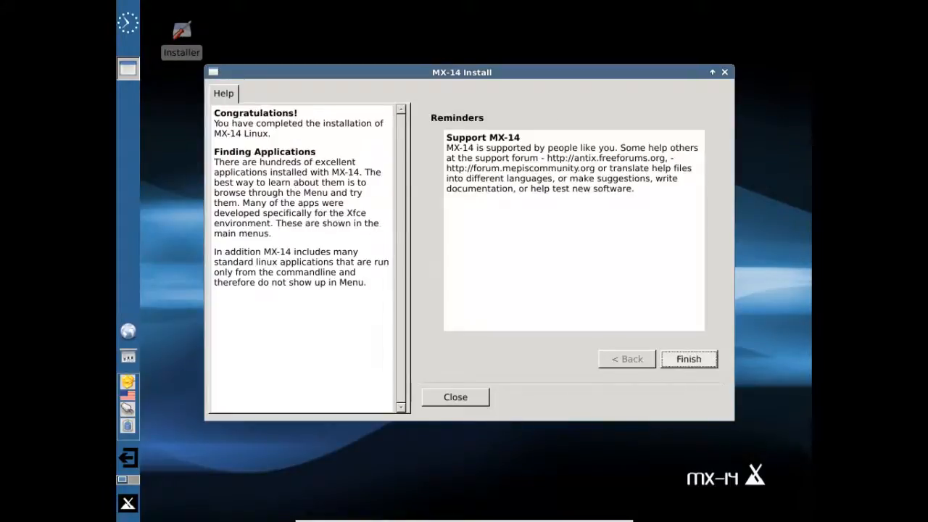
- Finish the MX-14 installation and reboot the computer, continuing past the disc removal request
left_click(697, 363)
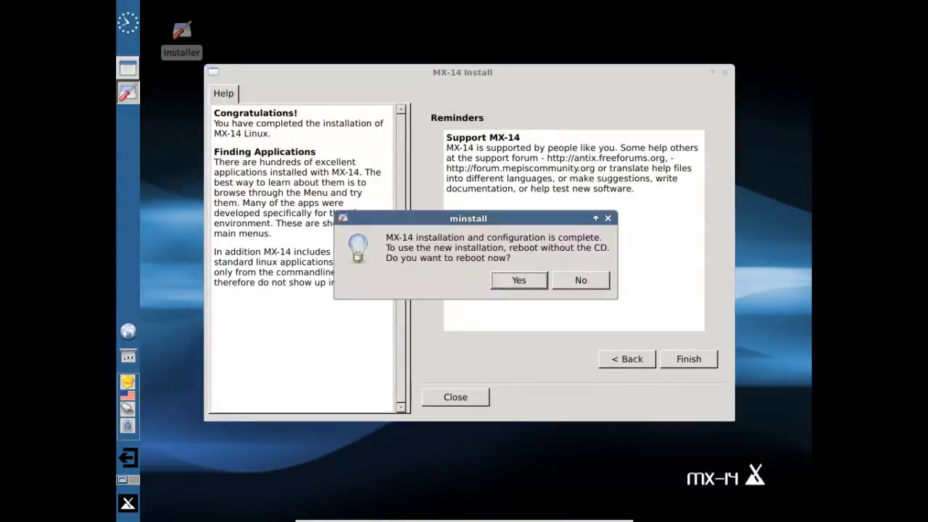
left_click(520, 282)
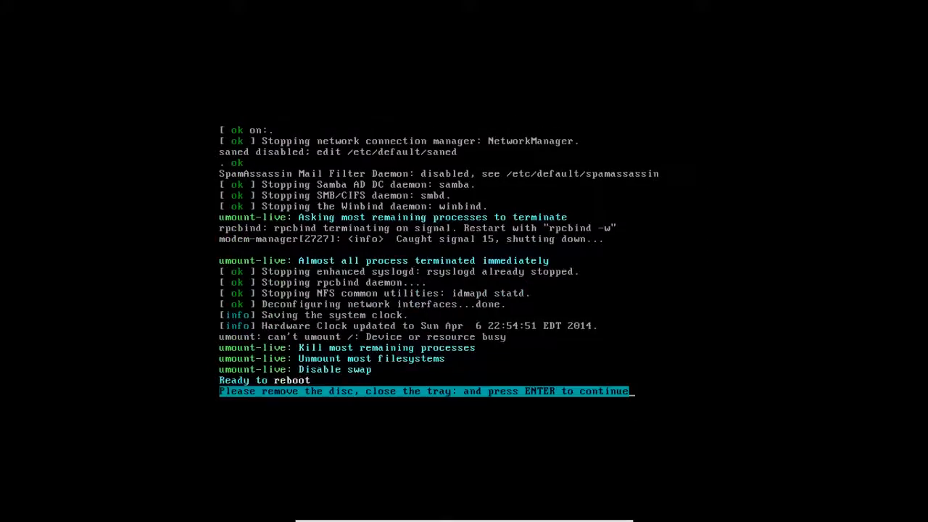
key("Return")
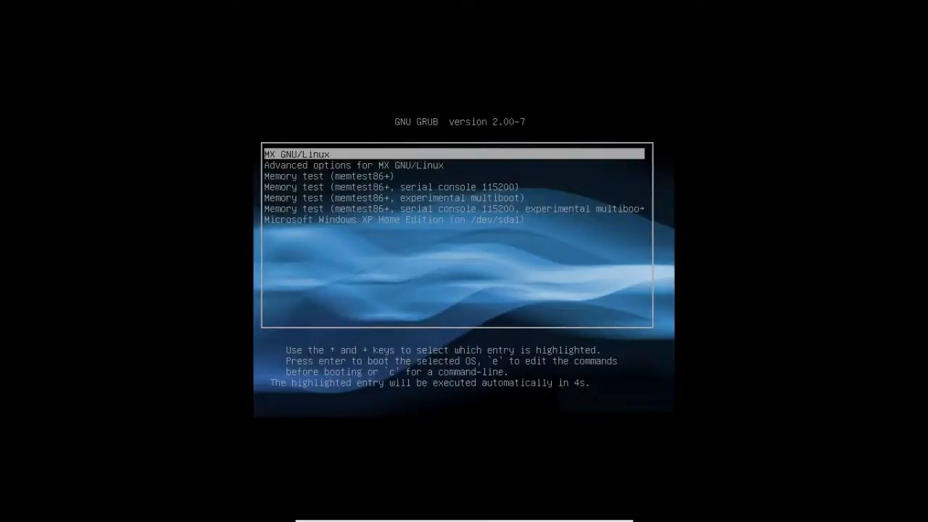
- Boot Microsoft Windows XP Home Edition (on /dev/sda1) from the GRUB menu
key("Down")
key("Up")
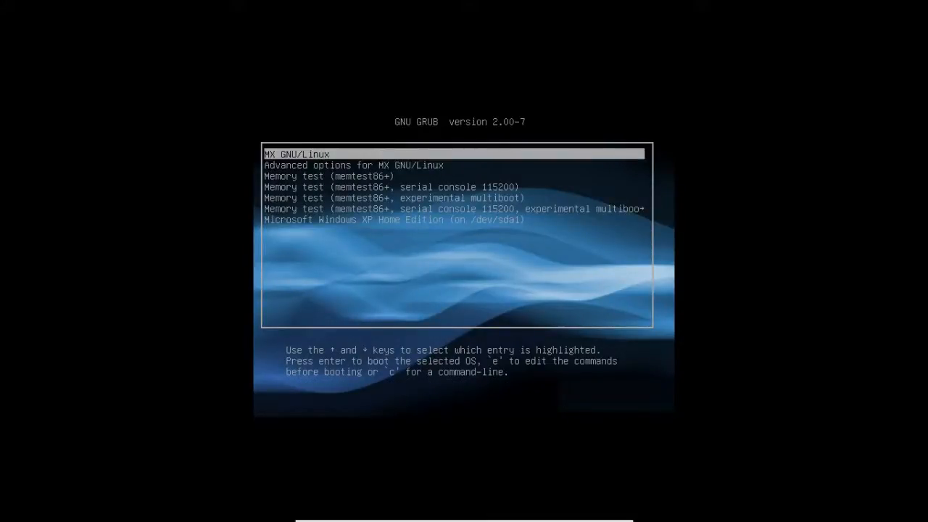
key("Down")
key("Down")
key("Down")
key("Down")
key("Down")
key("Down")
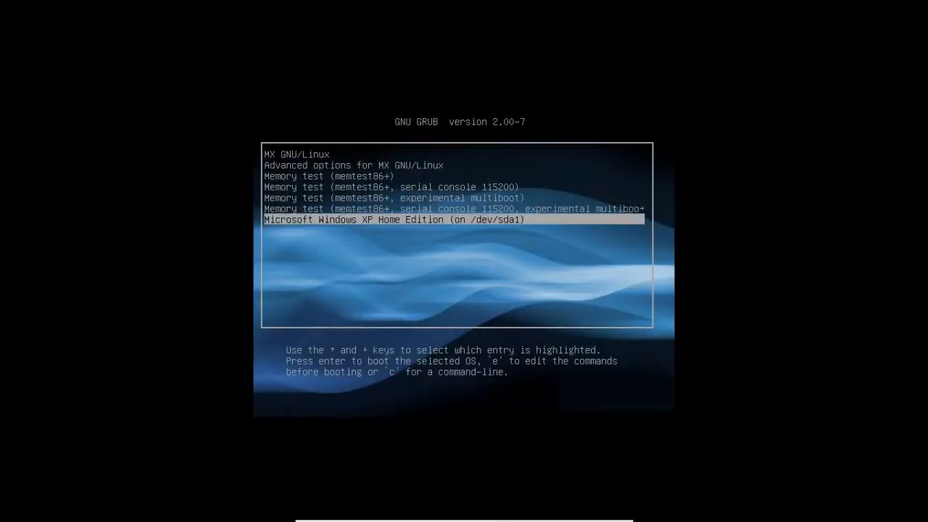
key("Return")
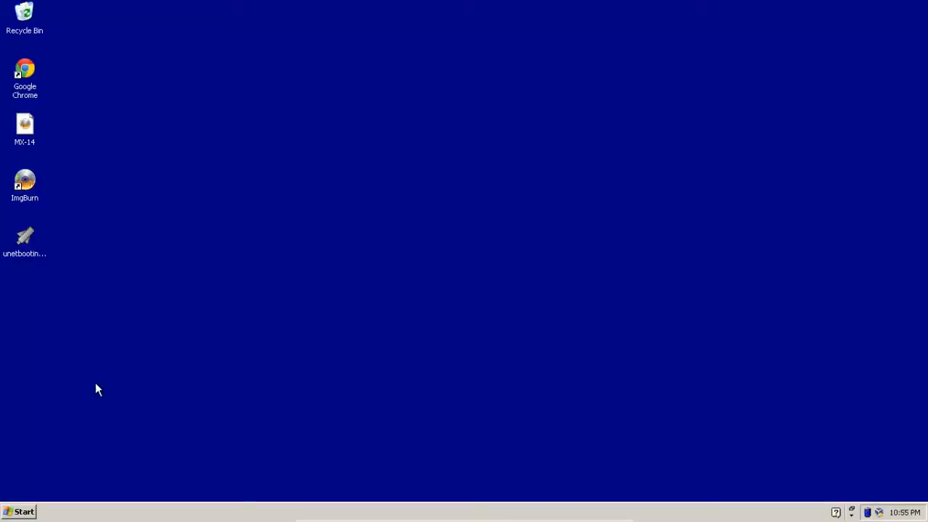
- Restart the computer from Windows XP and boot MX GNU/Linux from the GRUB menu
left_click(20, 512)
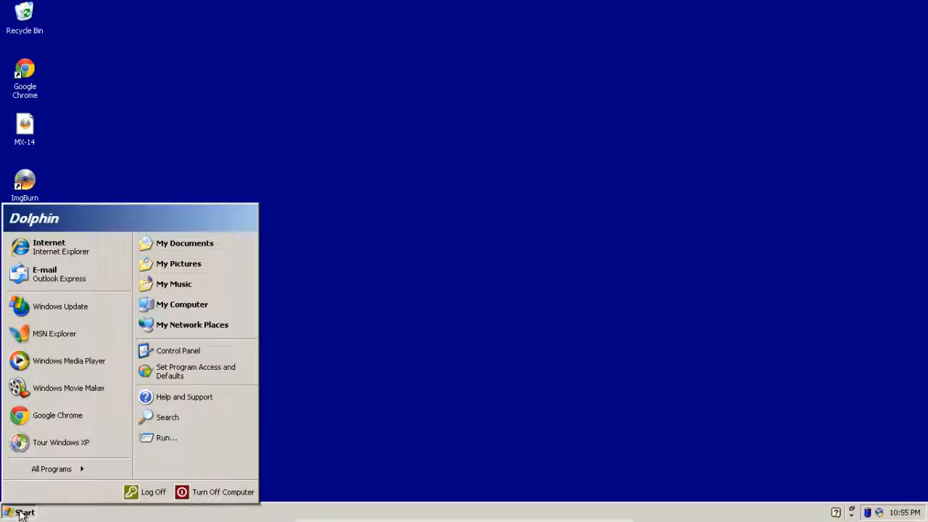
left_click(211, 492)
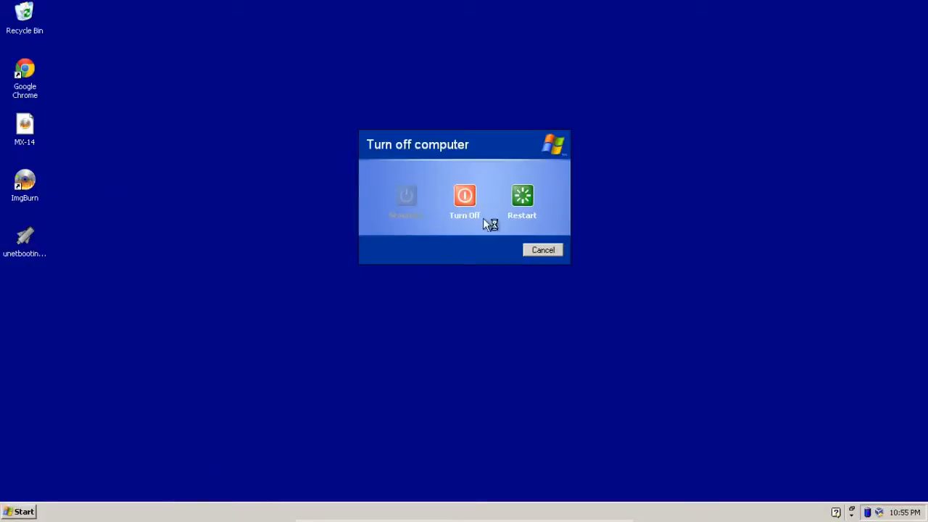
left_click(515, 203)
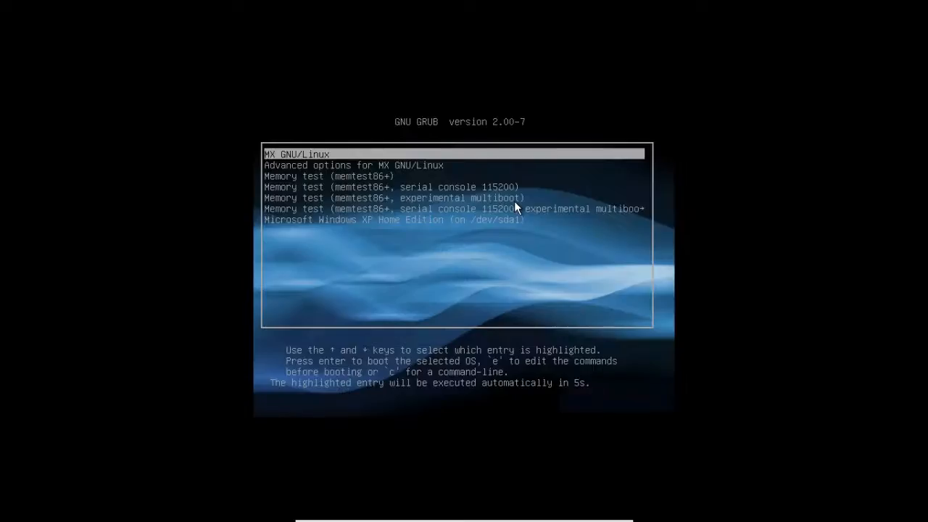
key("Return")
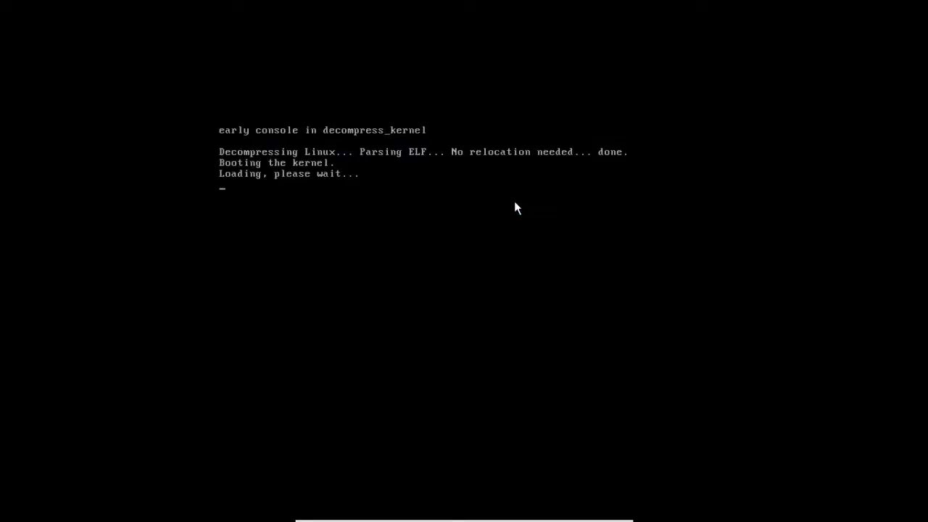